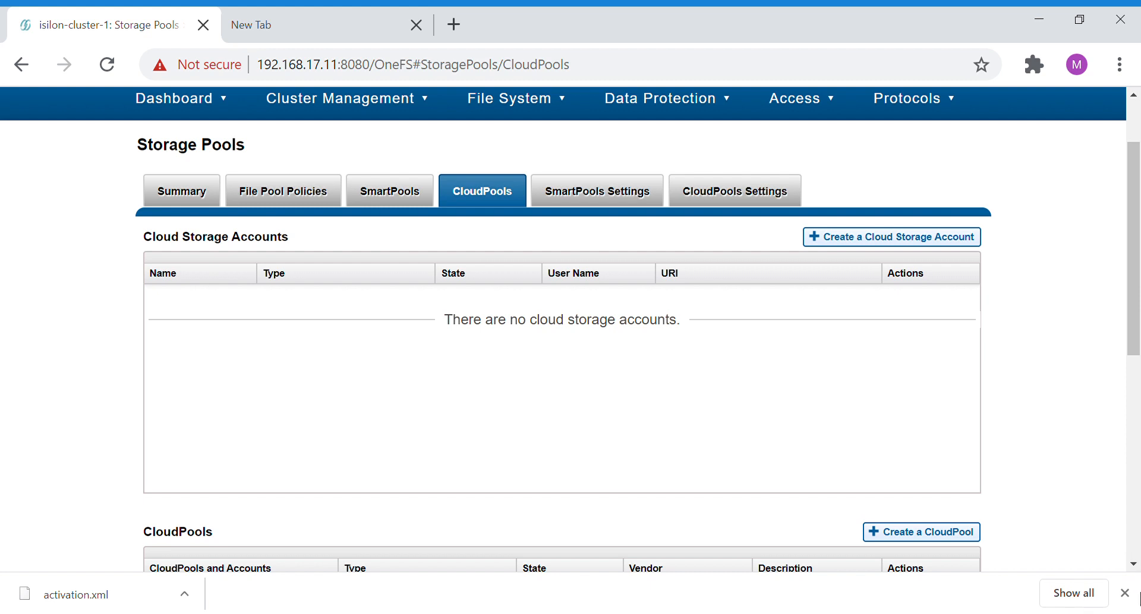
# Step: Look through the provider types offered for a new cloud storage account and close the form without saving
pyautogui.click(864, 238)
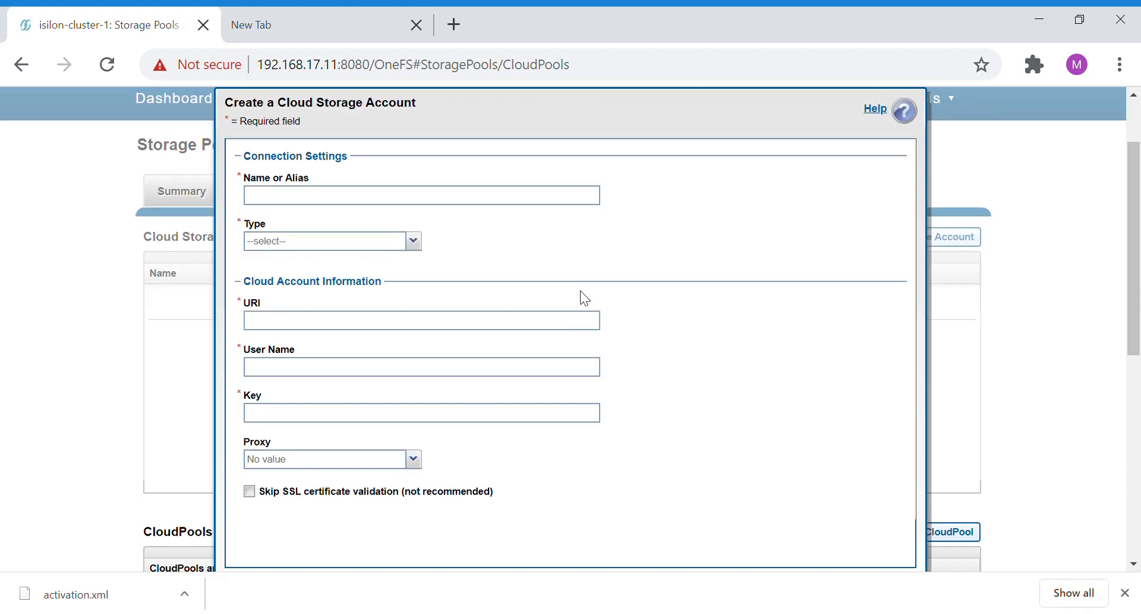
pyautogui.click(412, 240)
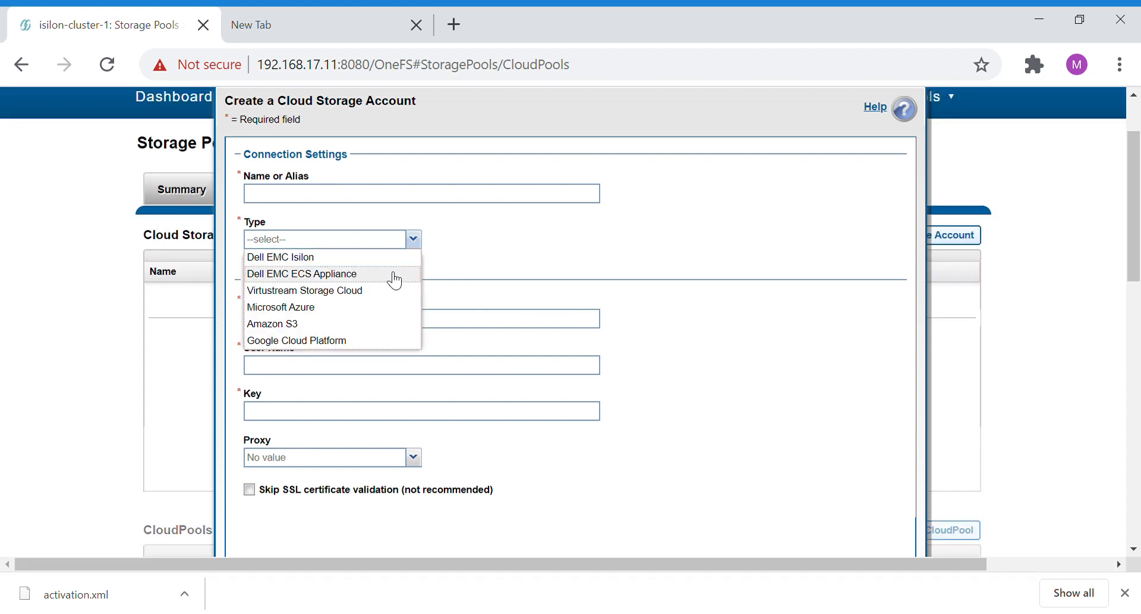
pyautogui.scroll(2, 393, 274)
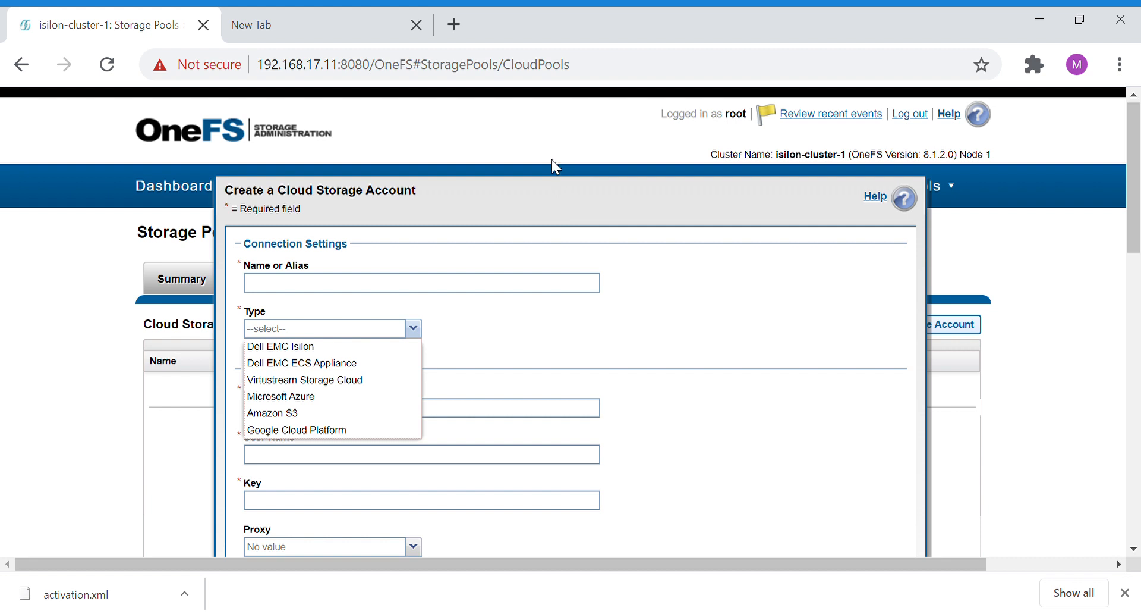
pyautogui.click(556, 209)
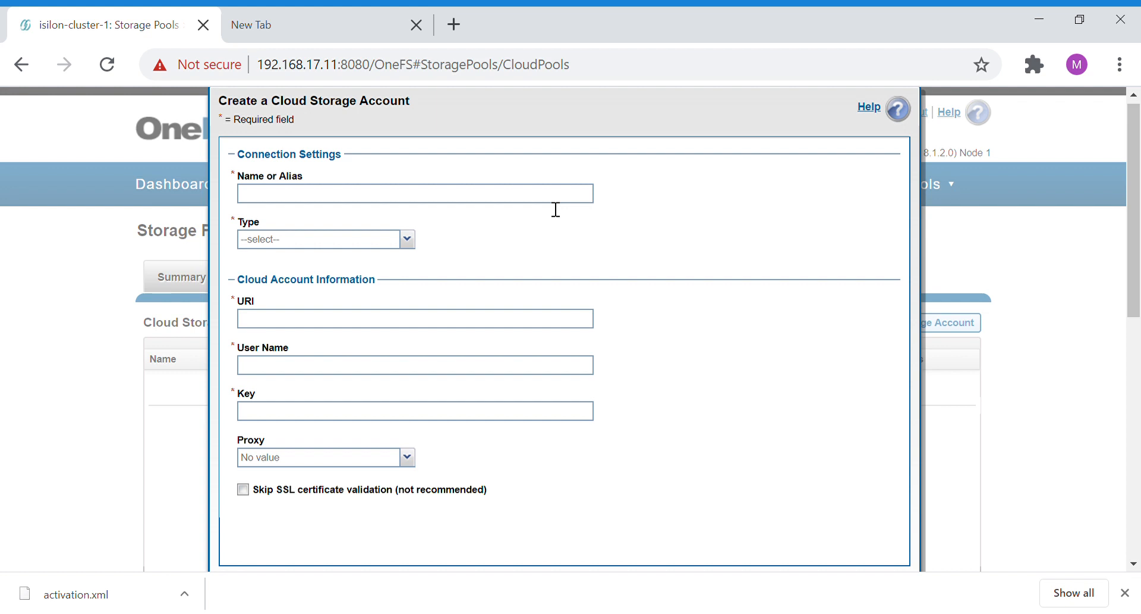
pyautogui.scroll(-3, 827, 273)
pyautogui.click(293, 410)
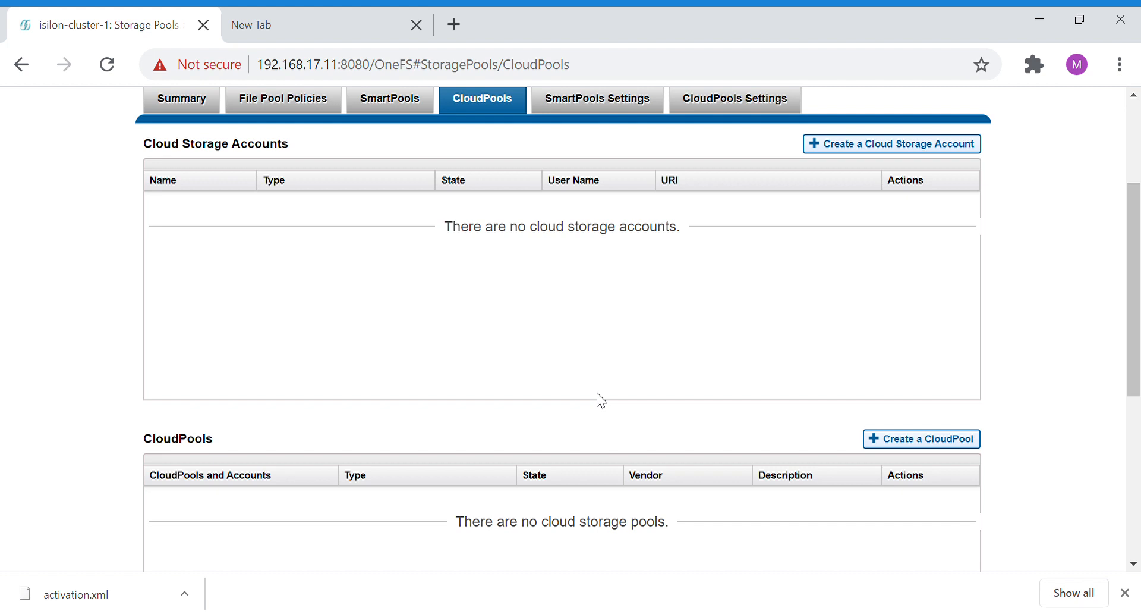
# Step: Start a new cloud storage account and set its type to Google Cloud Platform
pyautogui.scroll(2, 600, 399)
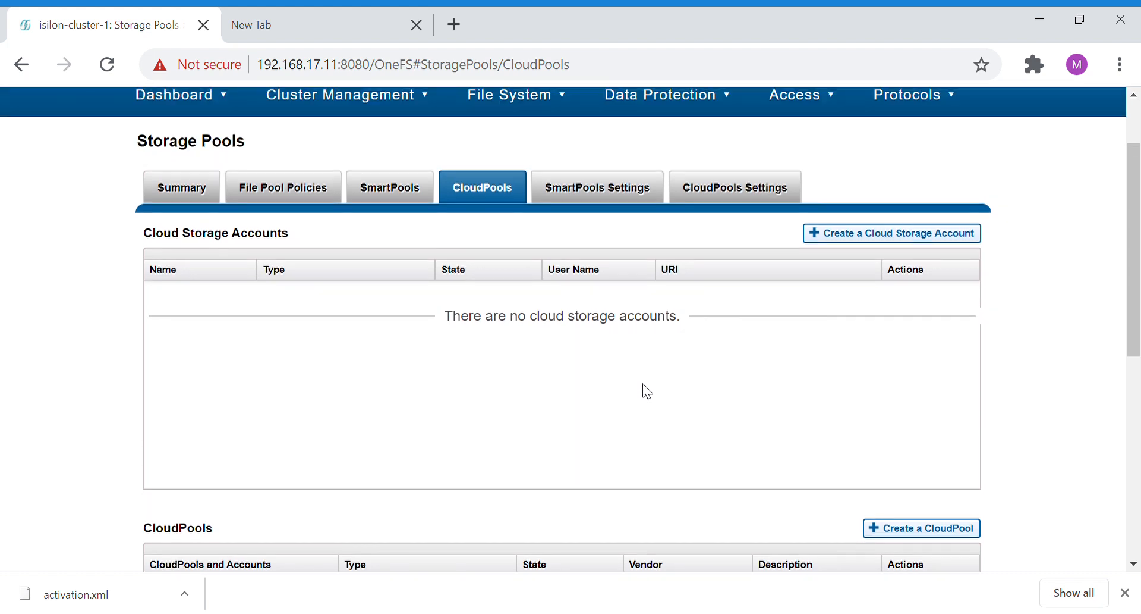
pyautogui.click(873, 237)
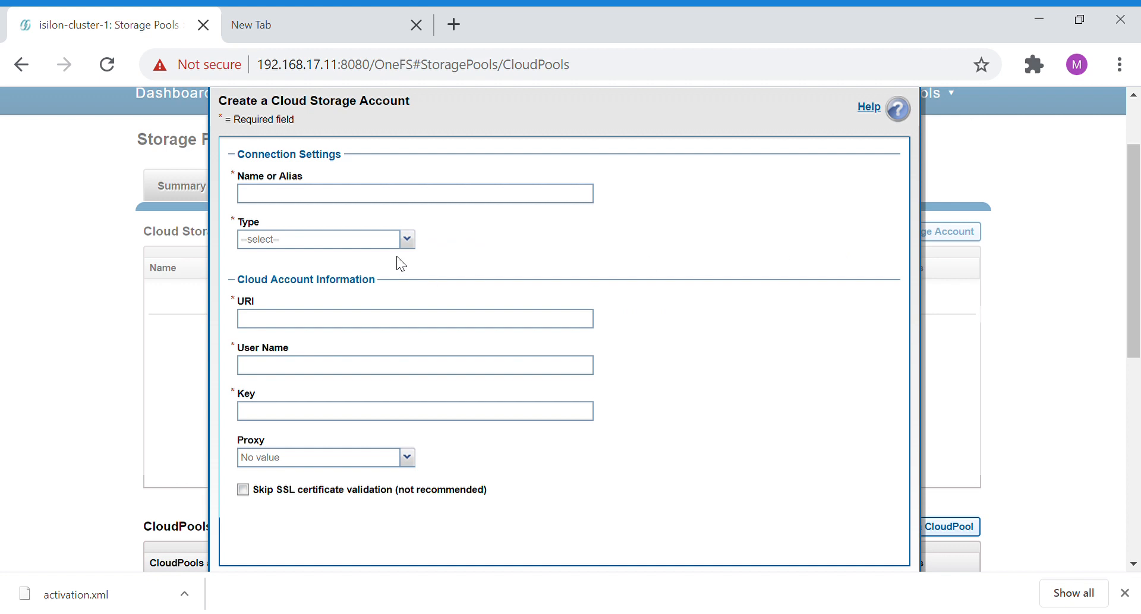
pyautogui.click(406, 240)
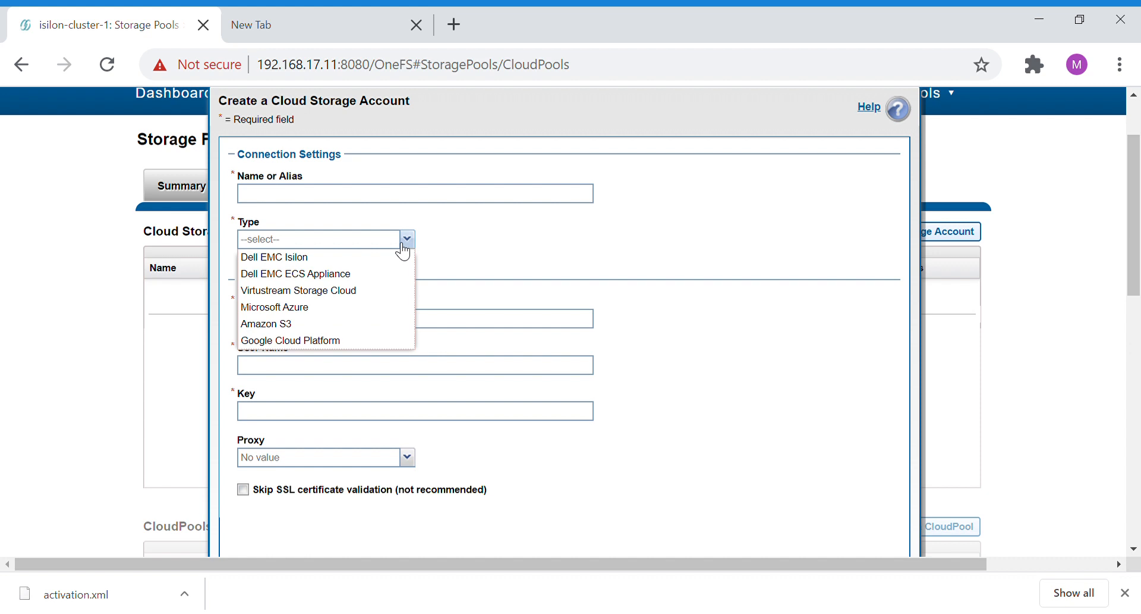
pyautogui.click(323, 342)
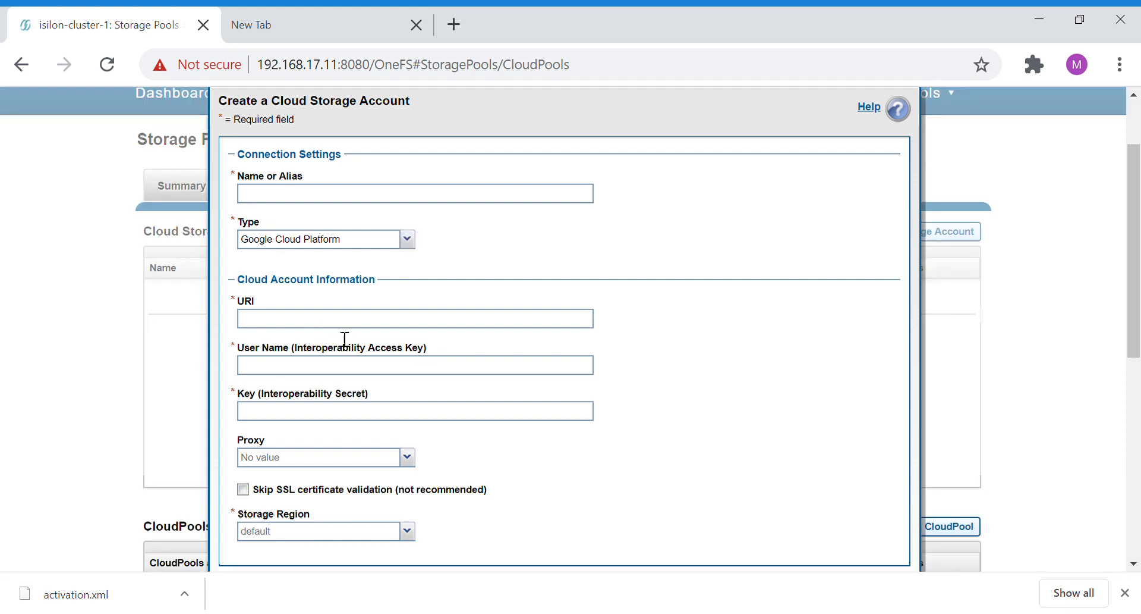
pyautogui.click(324, 208)
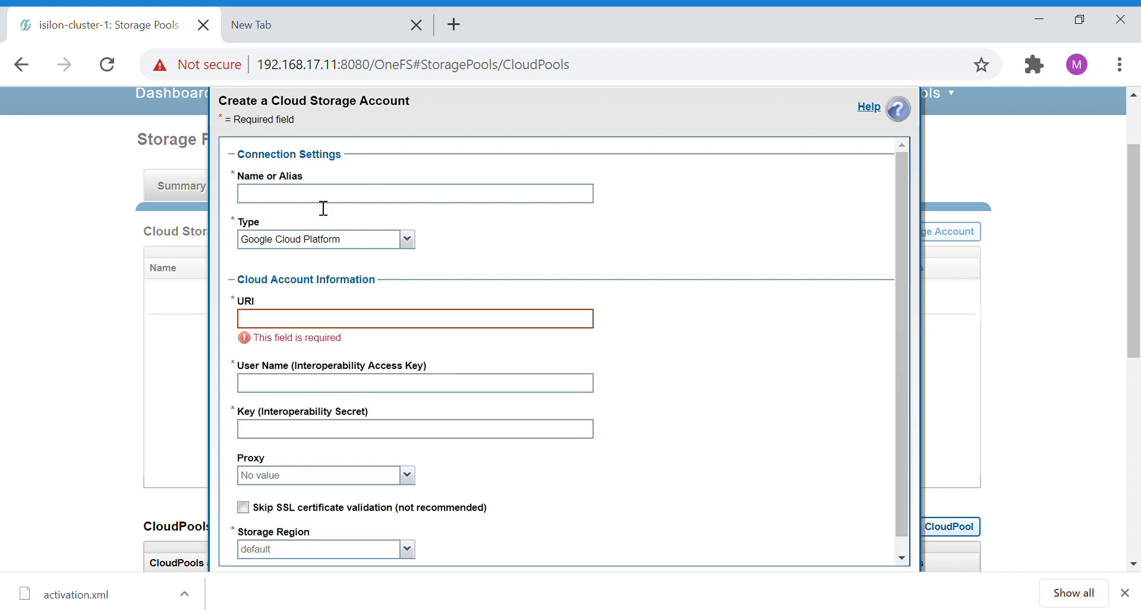
# Step: Set the account's storage region to Northeastern Asian-Pacific and discard the account form
pyautogui.scroll(-1, 340, 262)
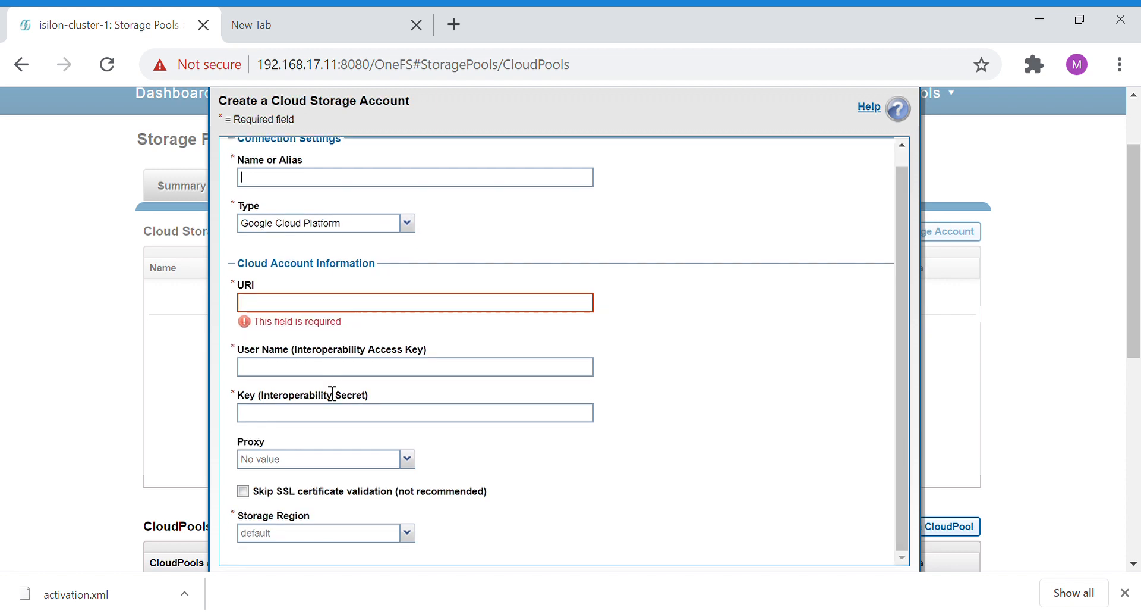
pyautogui.scroll(-3, 594, 452)
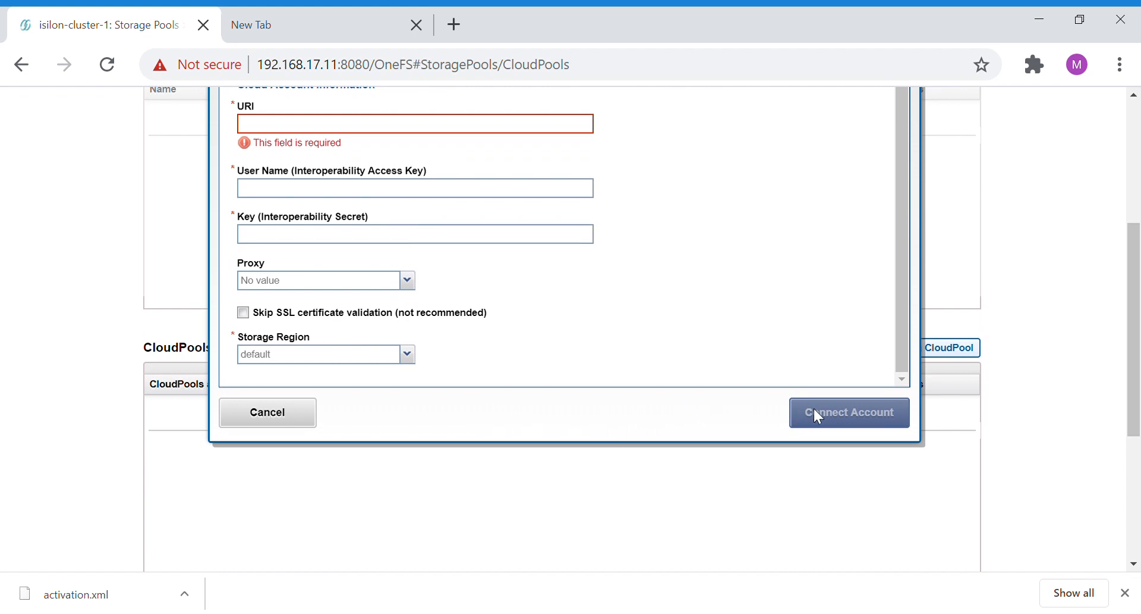
pyautogui.click(409, 353)
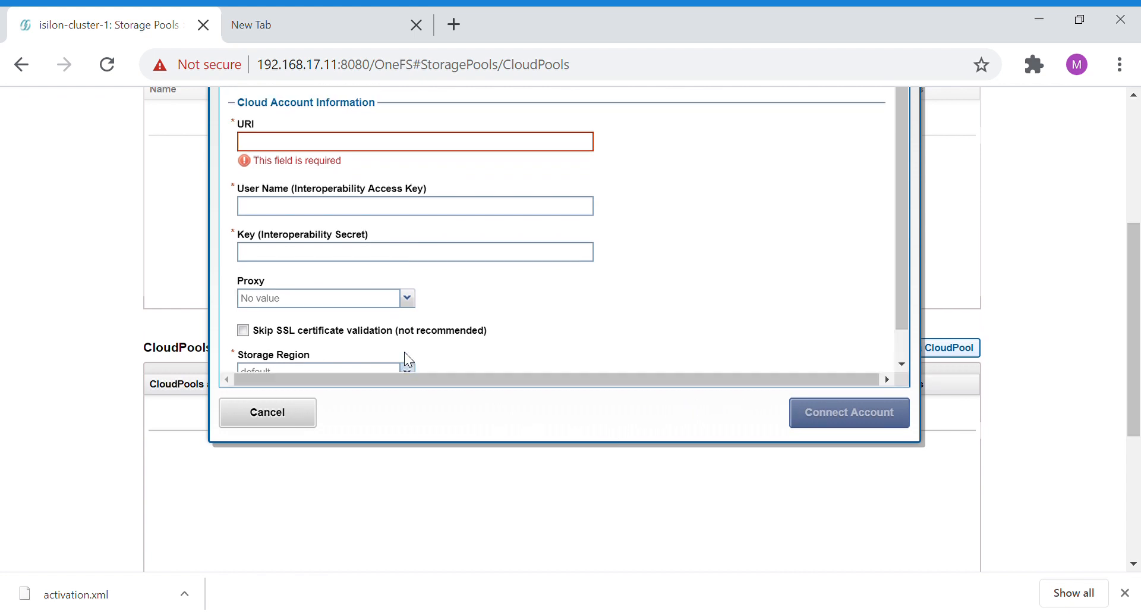
pyautogui.scroll(-1, 407, 302)
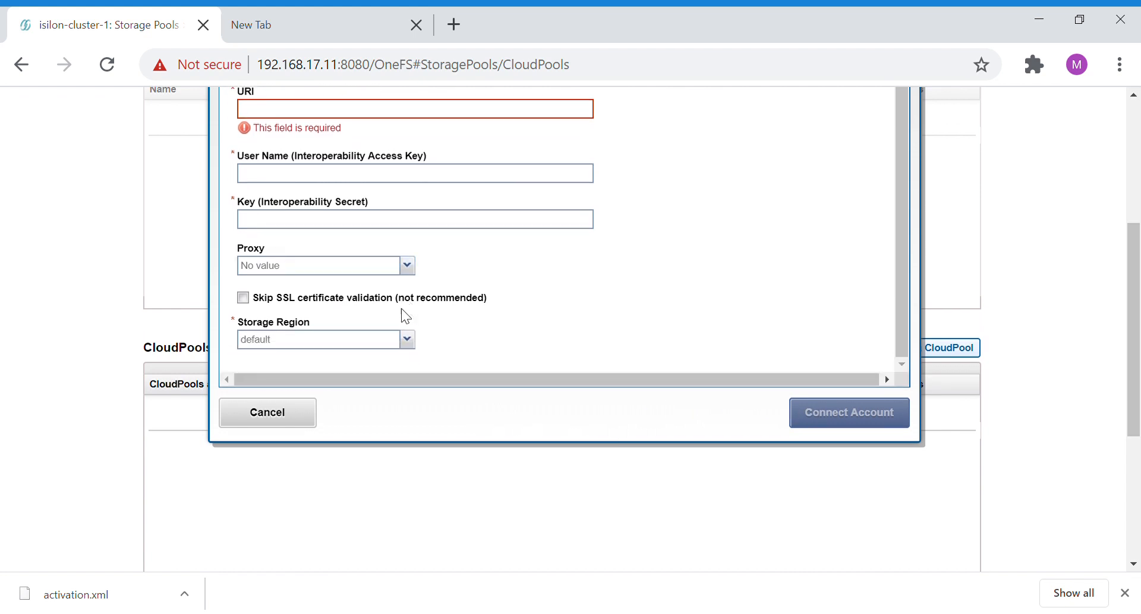
pyautogui.click(407, 340)
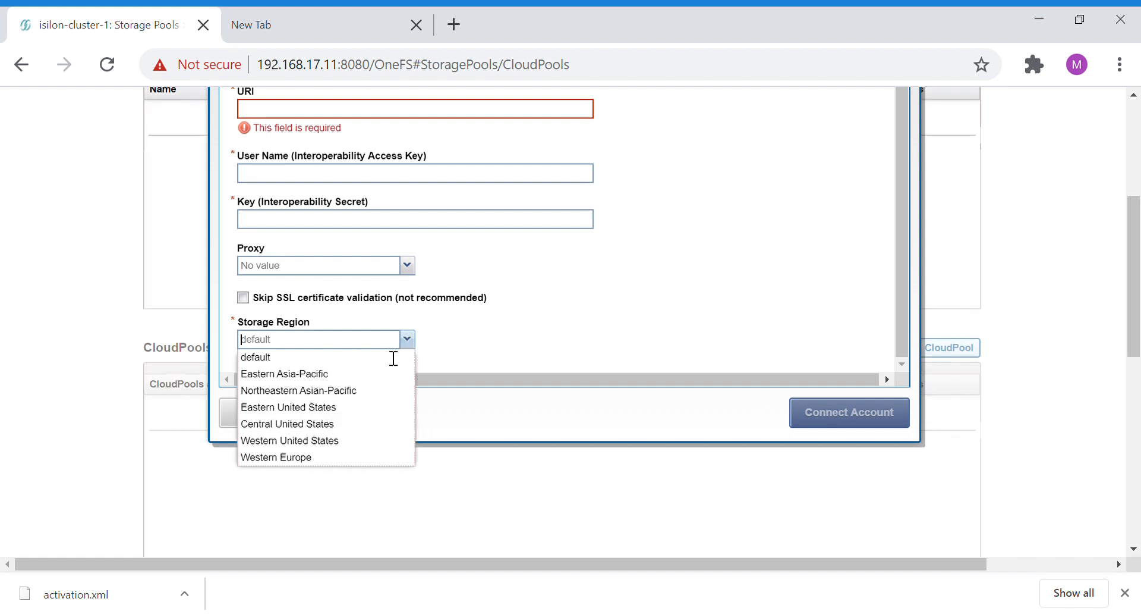
pyautogui.click(331, 392)
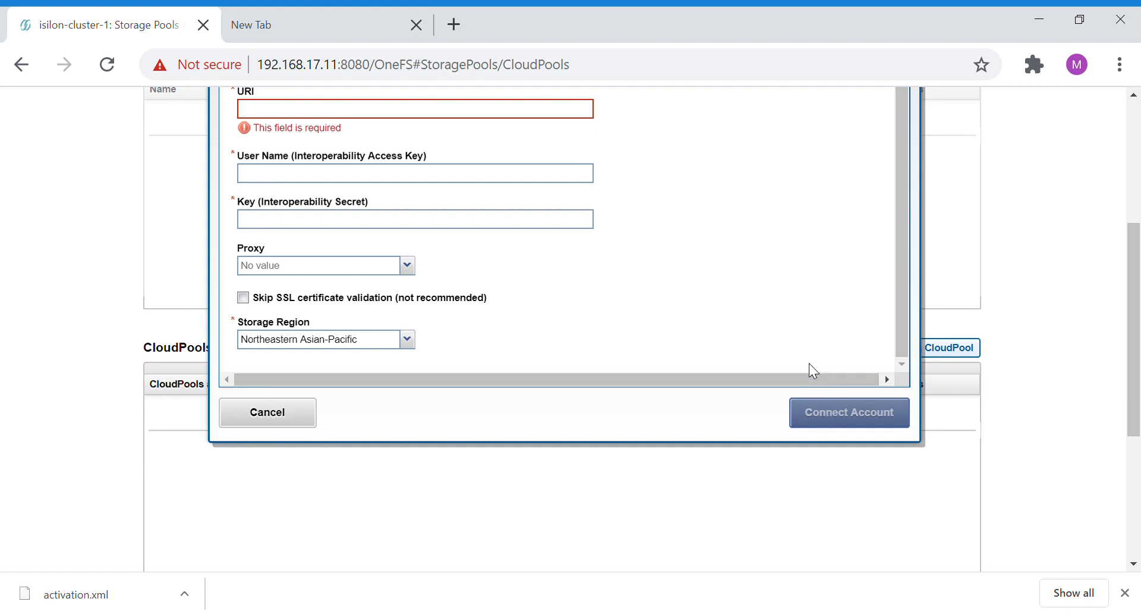
pyautogui.scroll(1, 809, 364)
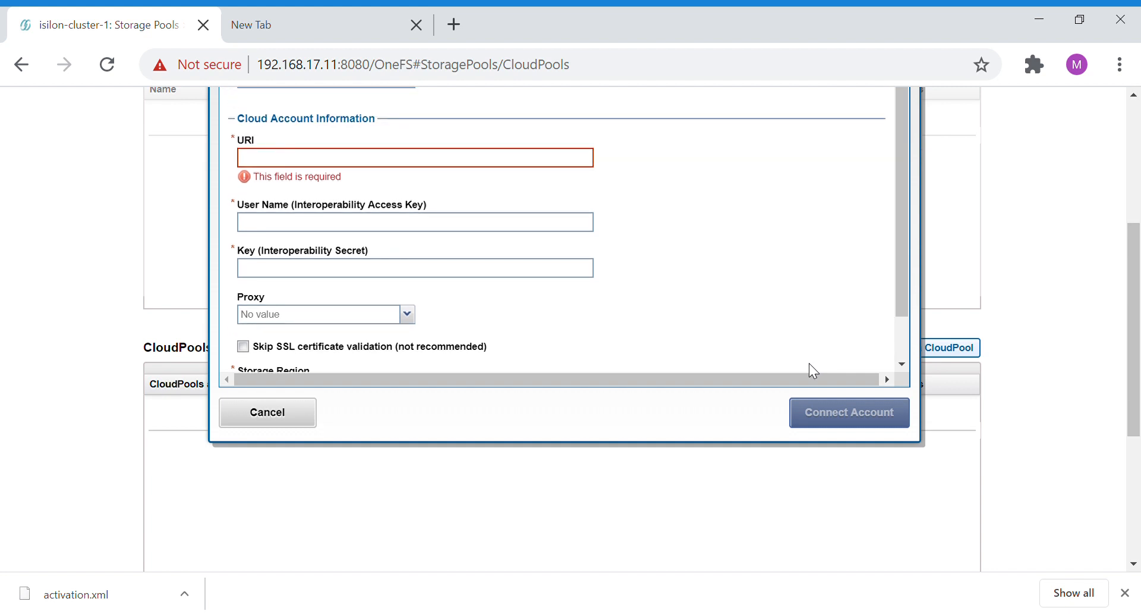
pyautogui.scroll(3, 810, 364)
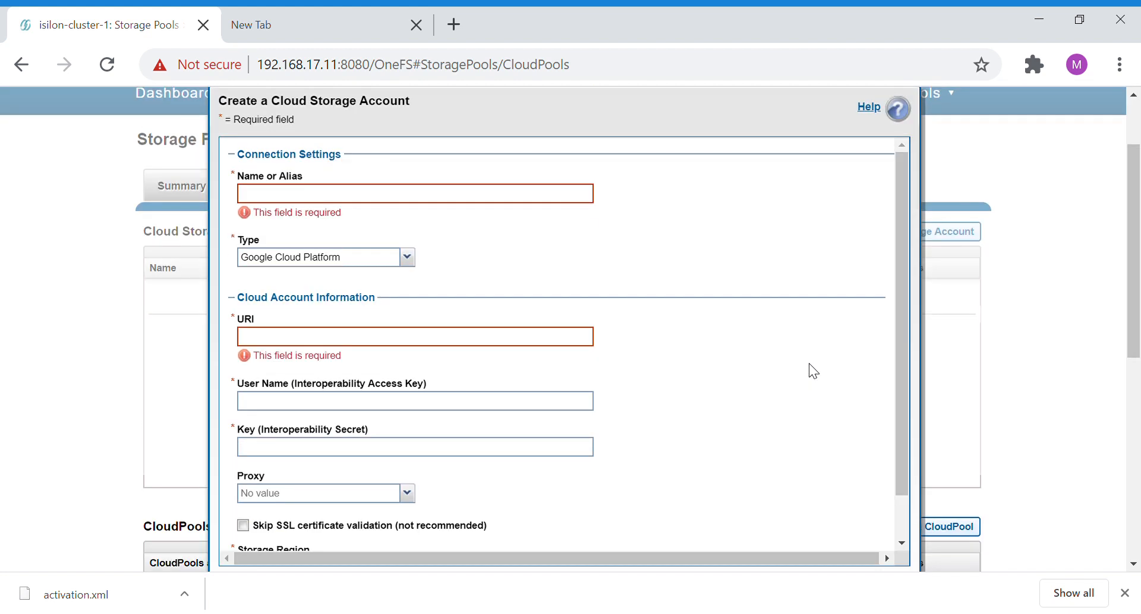
pyautogui.scroll(-1, 810, 372)
pyautogui.scroll(-4, 749, 372)
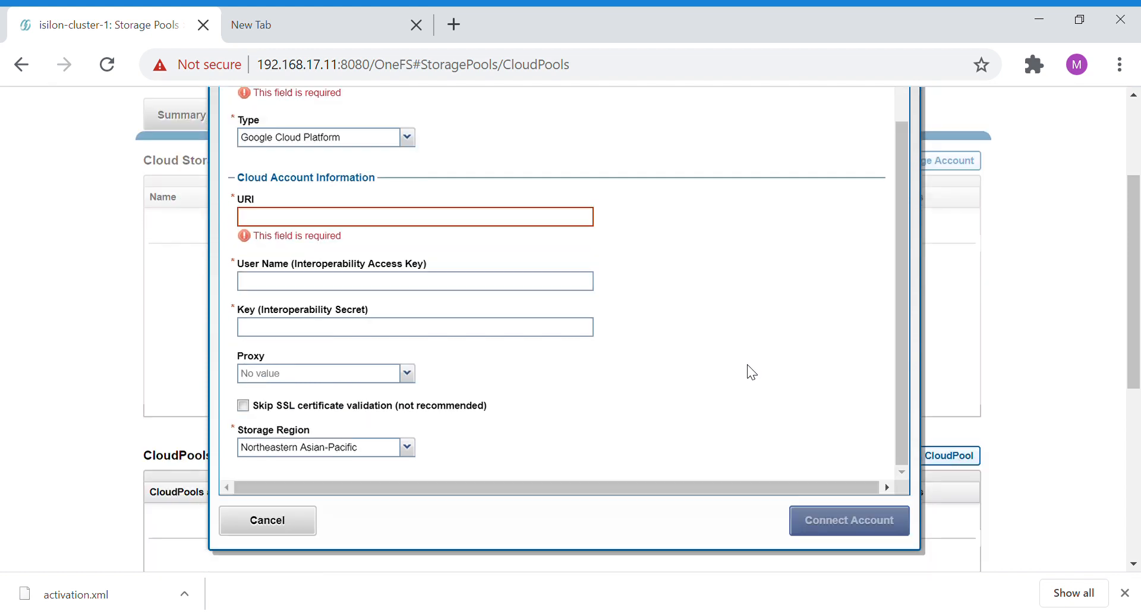
pyautogui.click(312, 323)
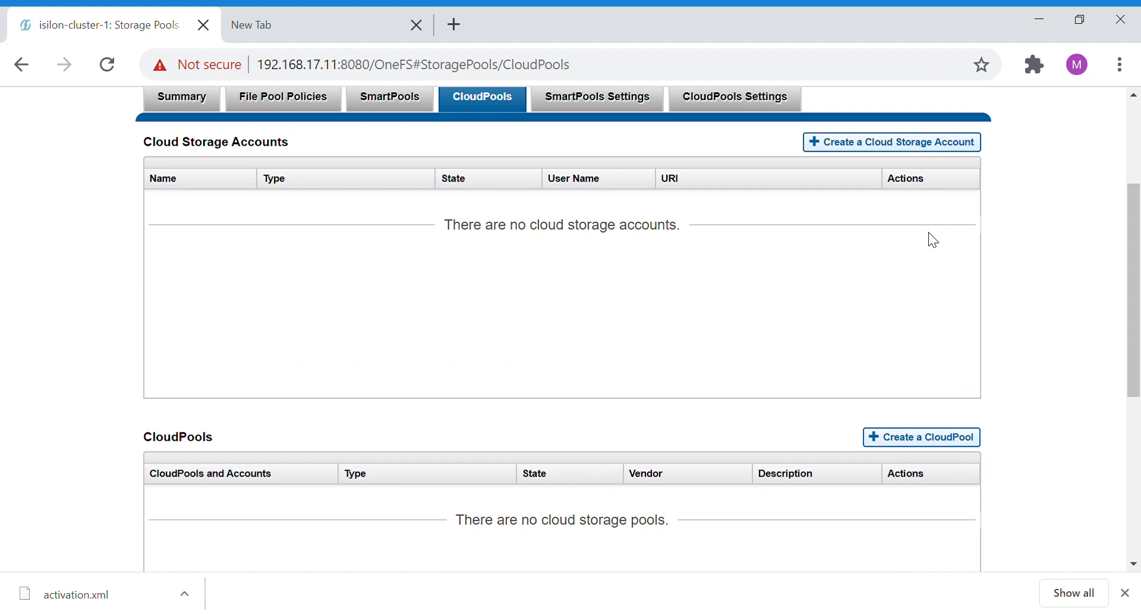
# Step: Try setting up a CloudPool of type Google Cloud Platform and cancel its creation
pyautogui.click(937, 438)
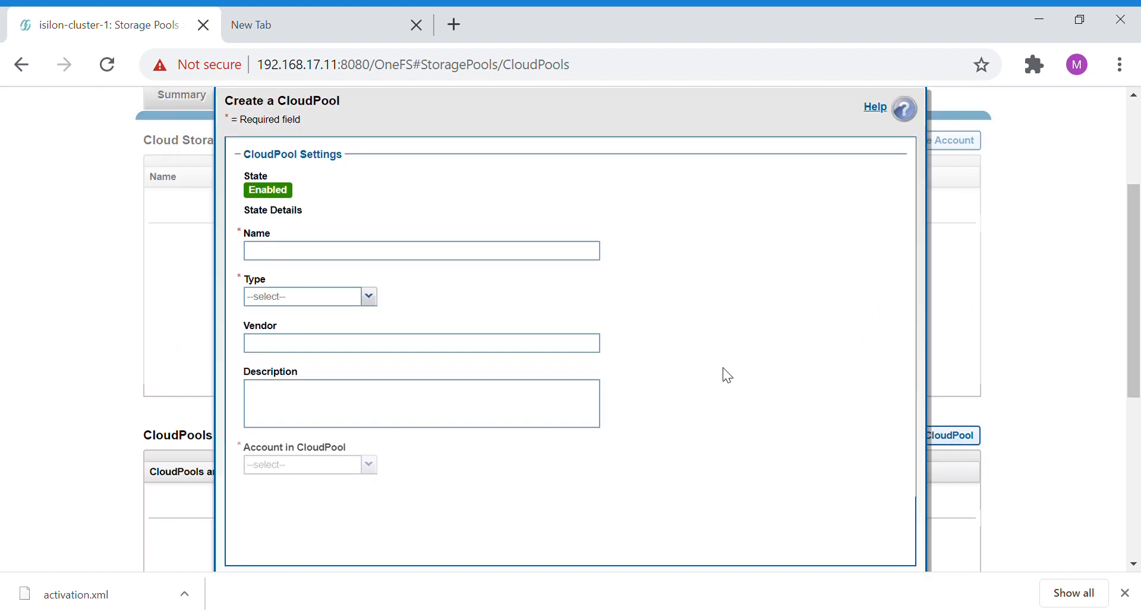
pyautogui.click(373, 297)
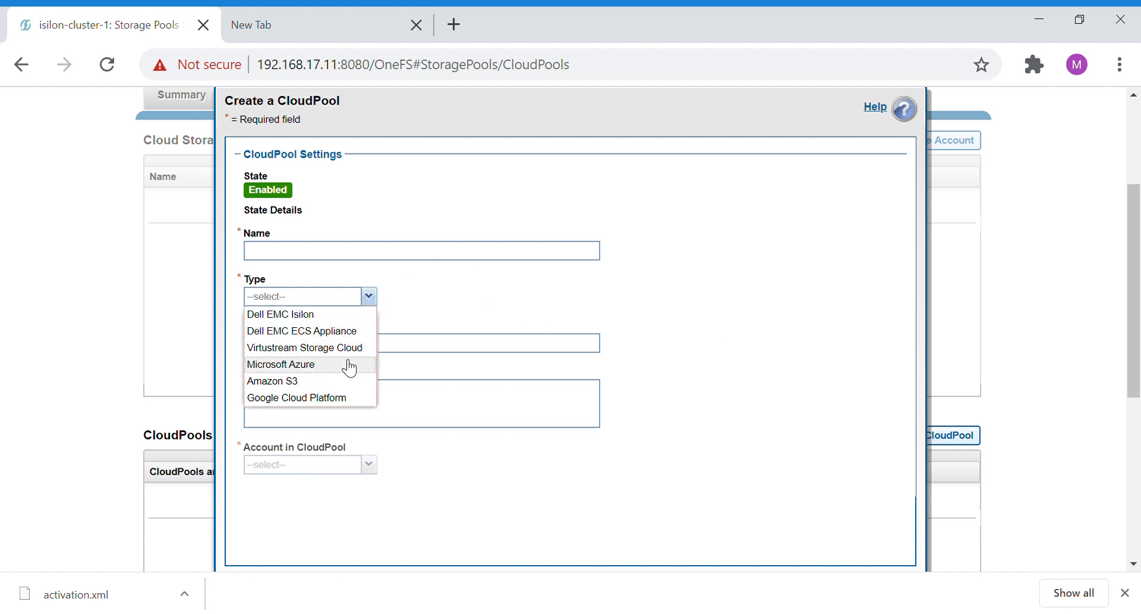
pyautogui.click(347, 396)
pyautogui.click(370, 351)
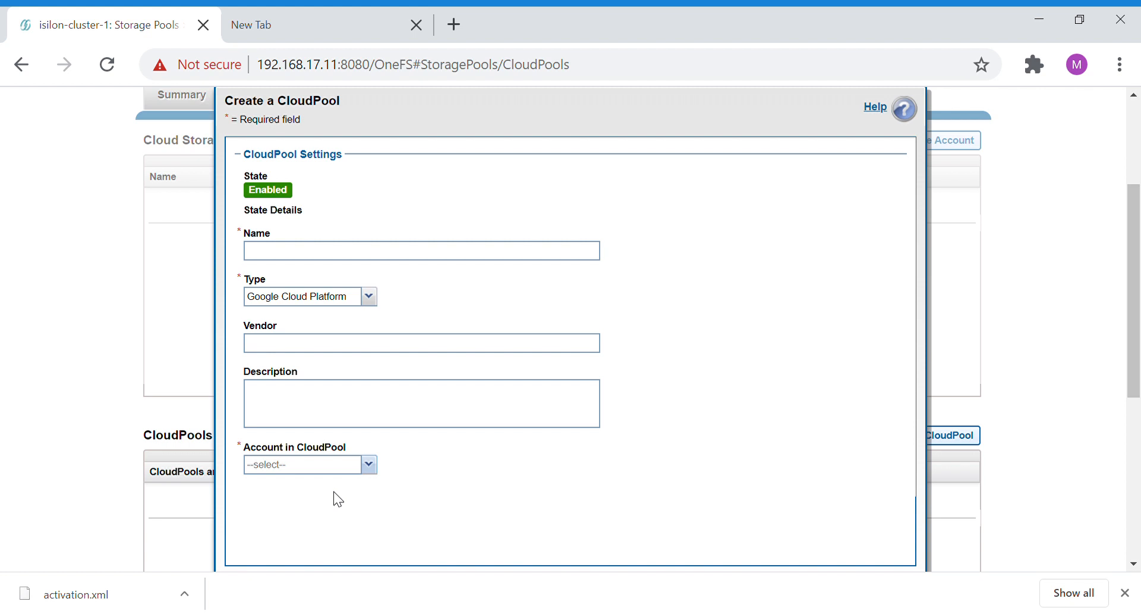
pyautogui.scroll(-3, 354, 474)
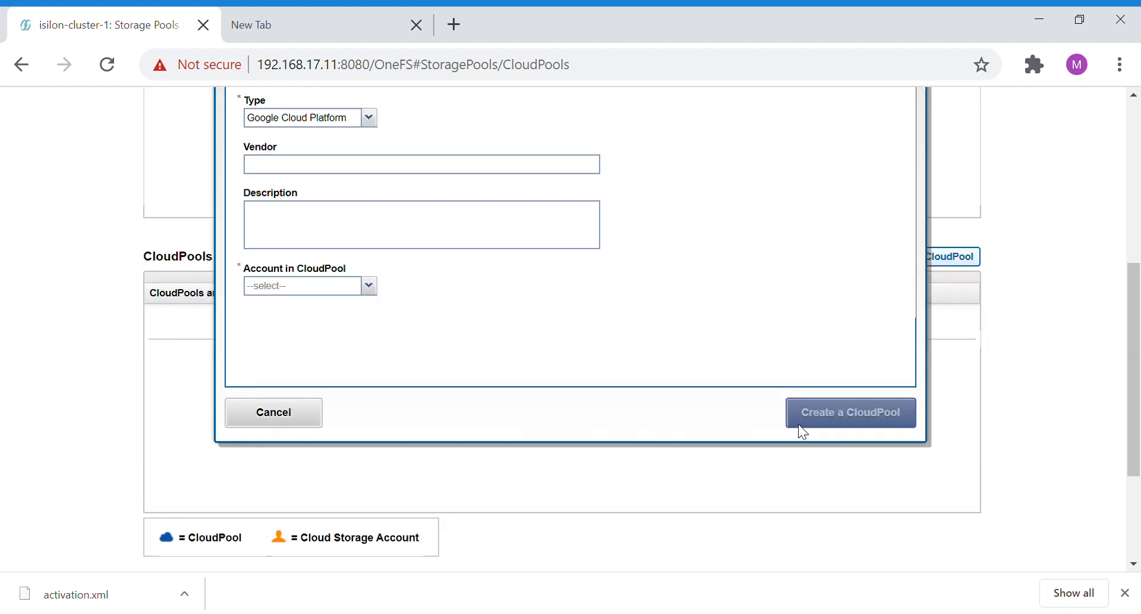
pyautogui.click(286, 420)
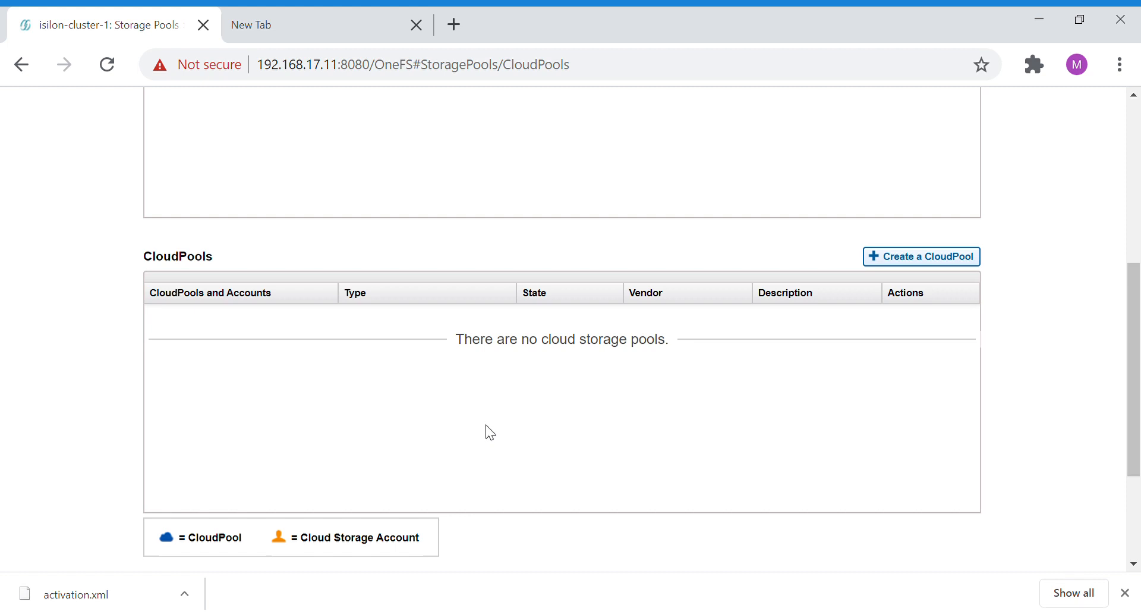
# Step: Start a new file pool policy named cloud-pool-gcp
pyautogui.scroll(6, 490, 432)
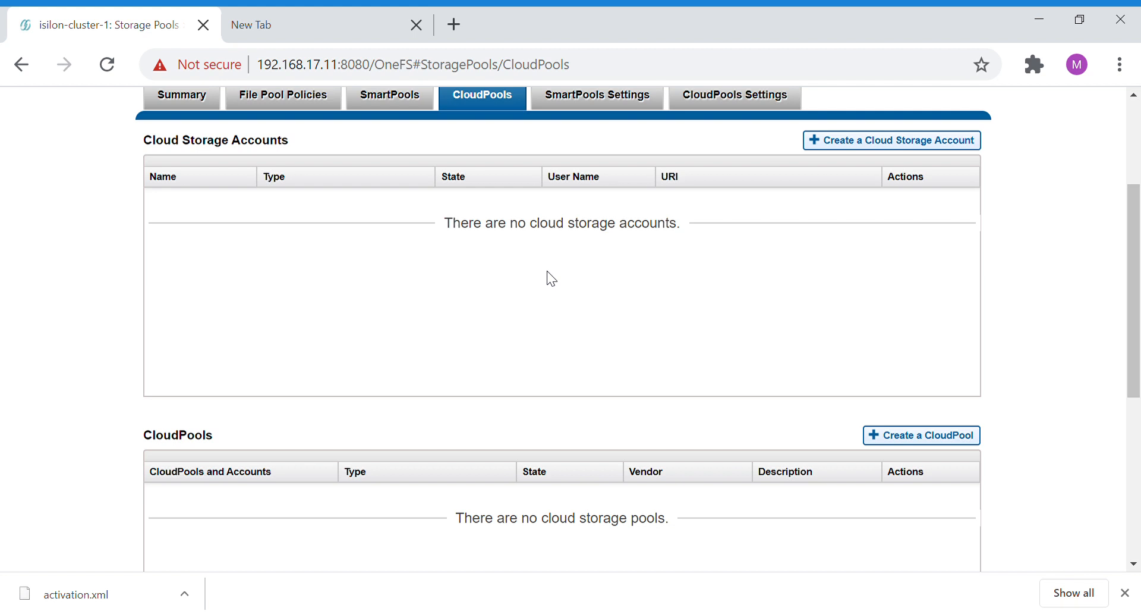
pyautogui.scroll(1, 717, 426)
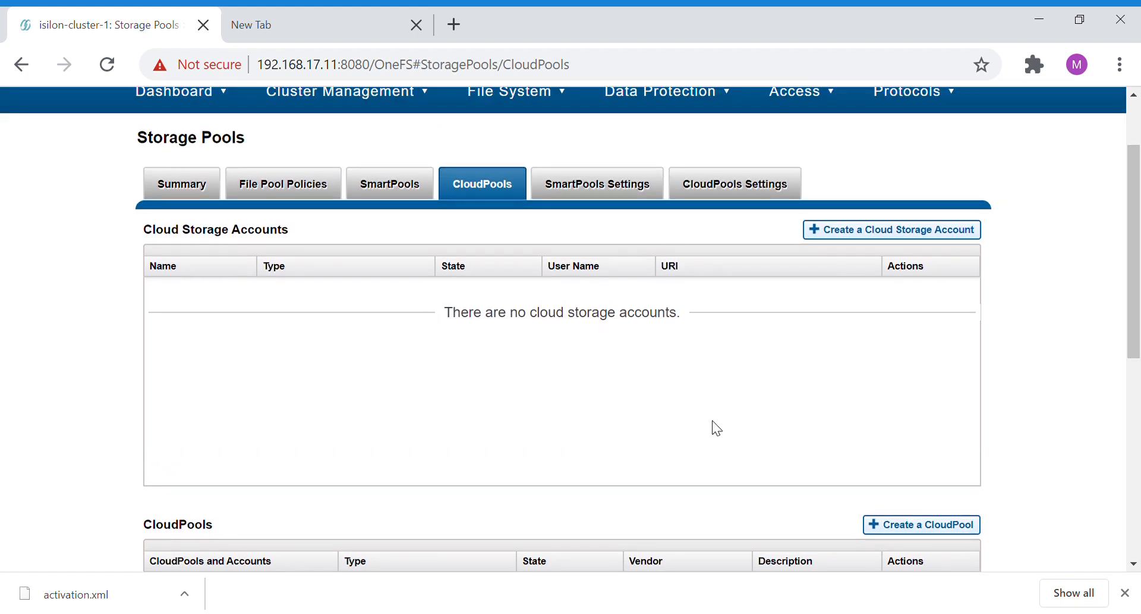
pyautogui.click(294, 194)
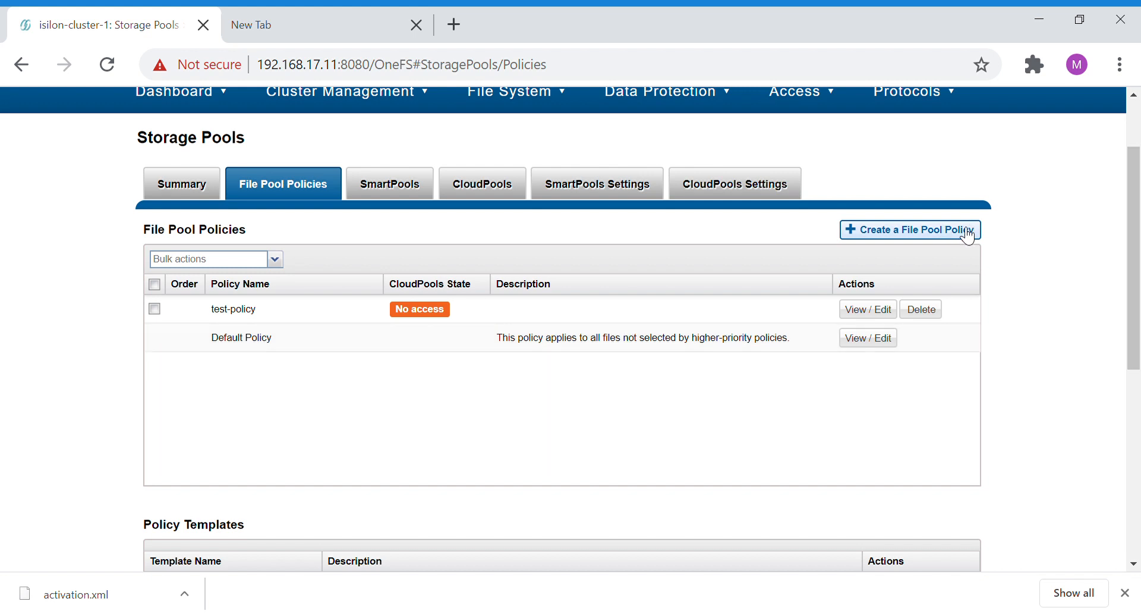
pyautogui.click(842, 231)
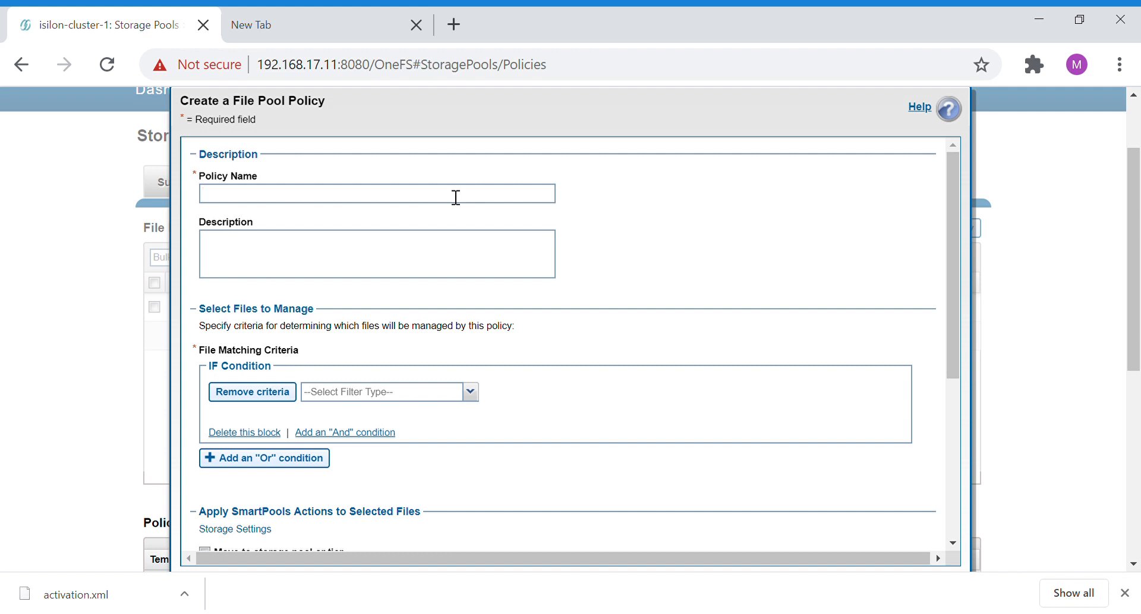
pyautogui.write('cloud-pool-gcp')
# Step: Set the policy's IF condition to match files whose Path matches /ifs/data/test-archive
pyautogui.scroll(-1, 433, 269)
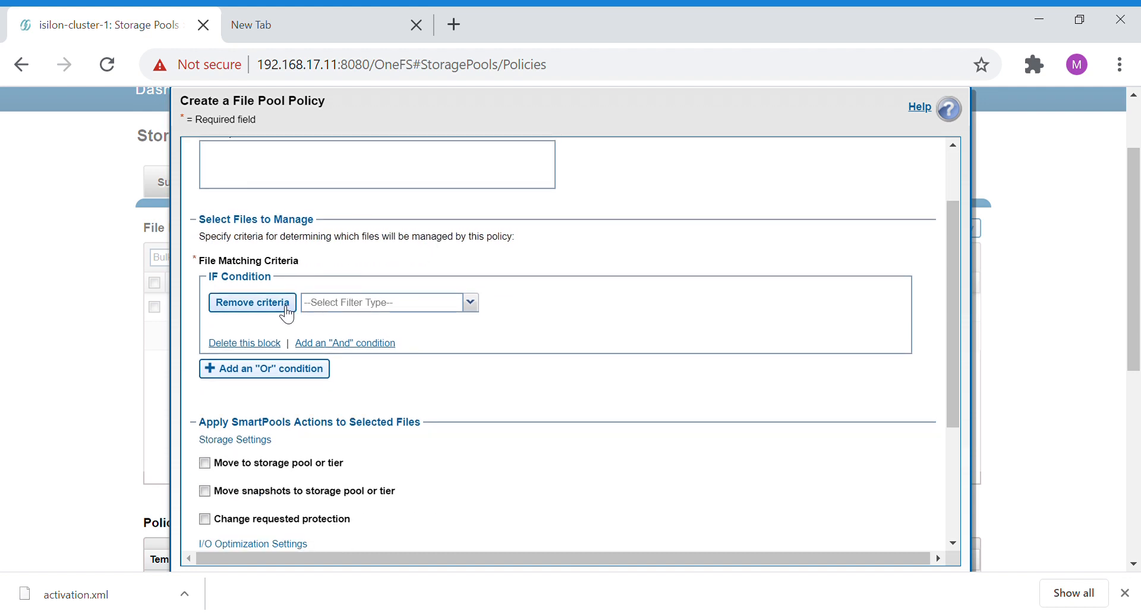
pyautogui.click(360, 308)
pyautogui.click(364, 338)
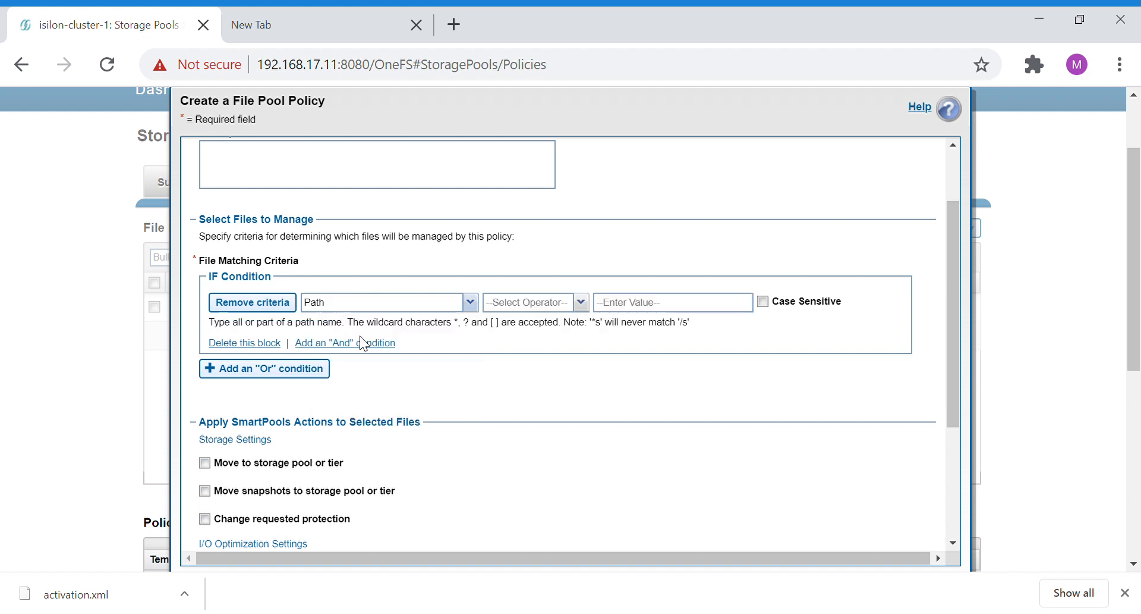
pyautogui.click(536, 305)
pyautogui.click(539, 324)
pyautogui.click(629, 308)
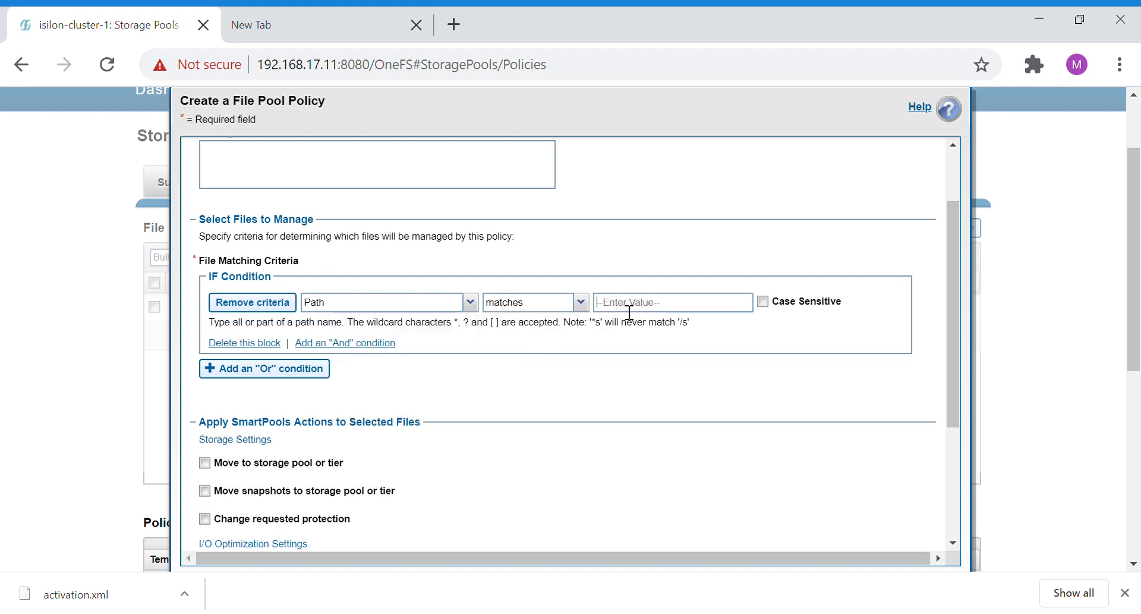
pyautogui.write('/ifs/data/test-archive')
pyautogui.moveTo(695, 313); pyautogui.dragTo(651, 316)
pyautogui.click(637, 346)
# Step: Add an "And" condition to the IF block, and try a separate "Or" condition block before deleting it
pyautogui.click(274, 368)
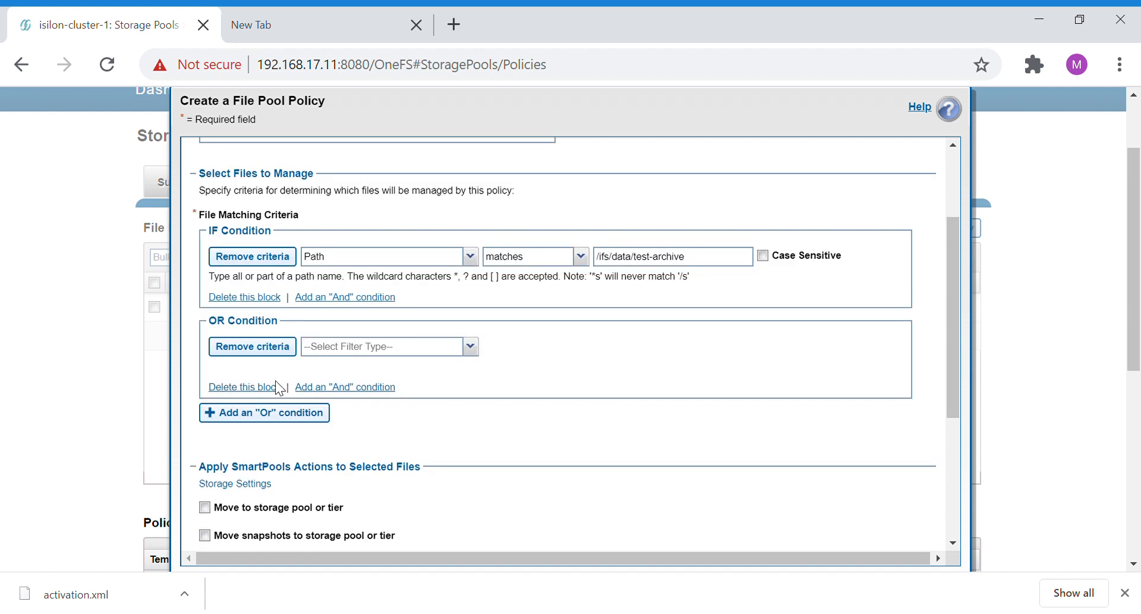
pyautogui.click(329, 347)
pyautogui.click(337, 298)
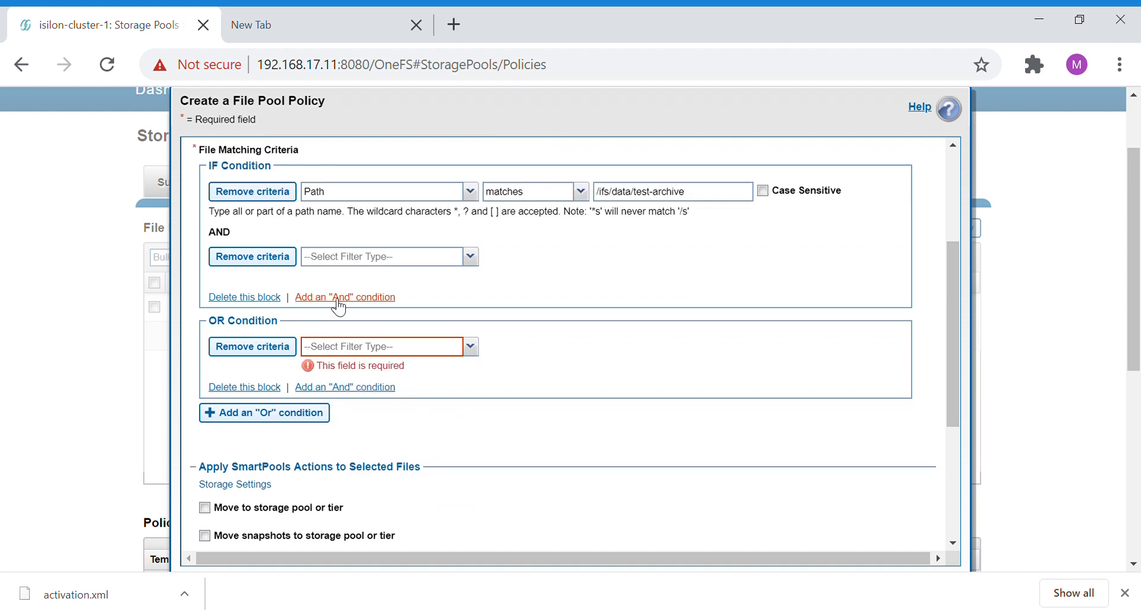
pyautogui.click(259, 387)
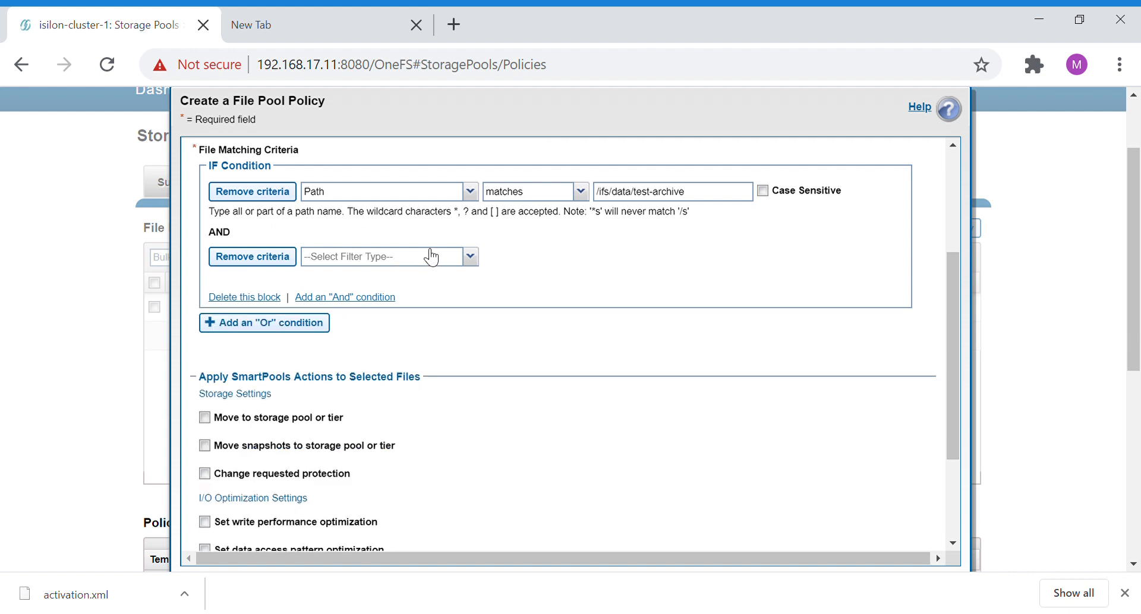
# Step: Set the IF block's second criterion to match files whose Accessed time is older than 365 day ago
pyautogui.click(445, 263)
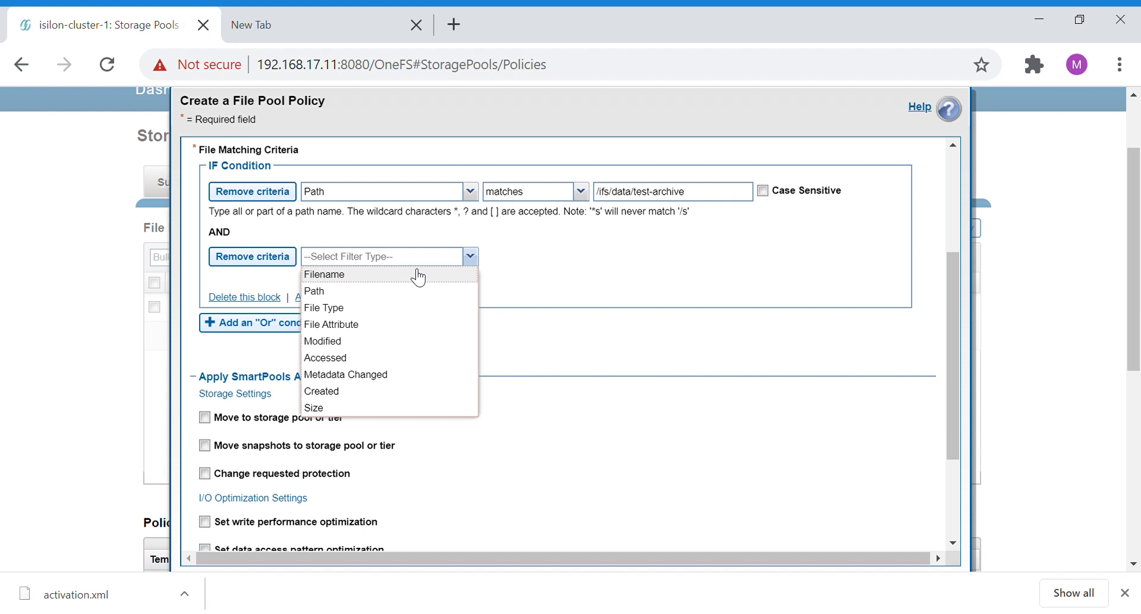
pyautogui.click(402, 359)
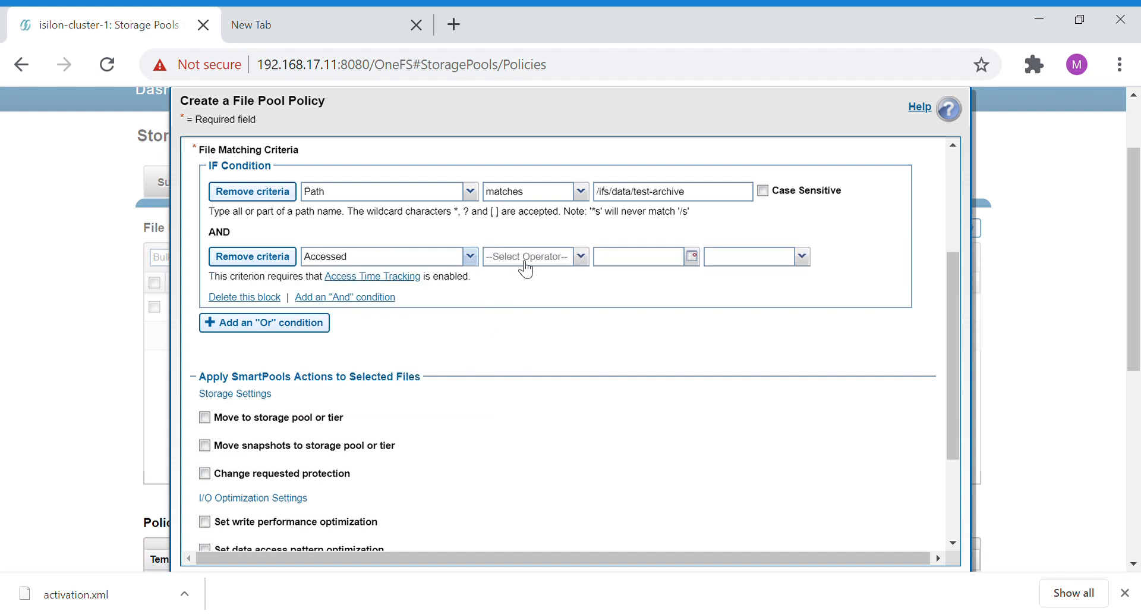
pyautogui.click(522, 257)
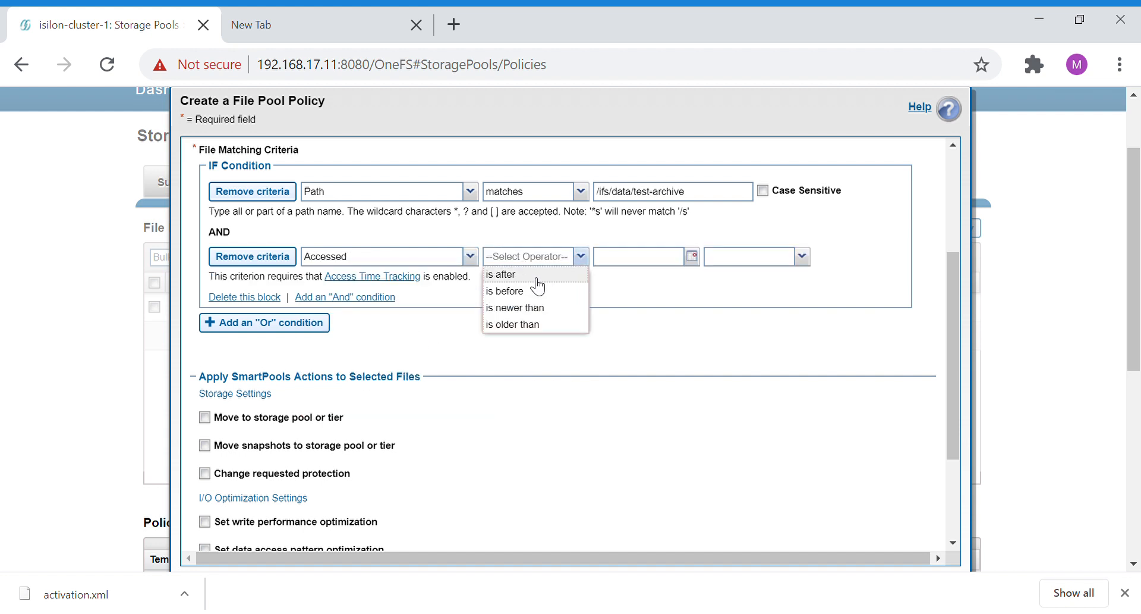
pyautogui.click(534, 325)
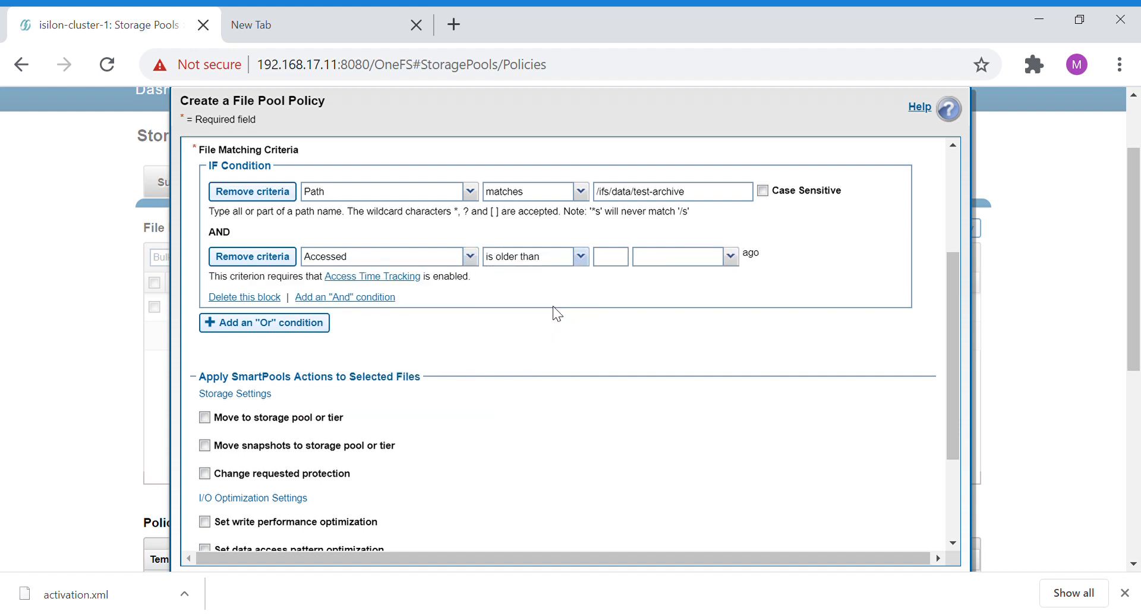
pyautogui.click(629, 261)
pyautogui.write('365')
pyautogui.click(692, 260)
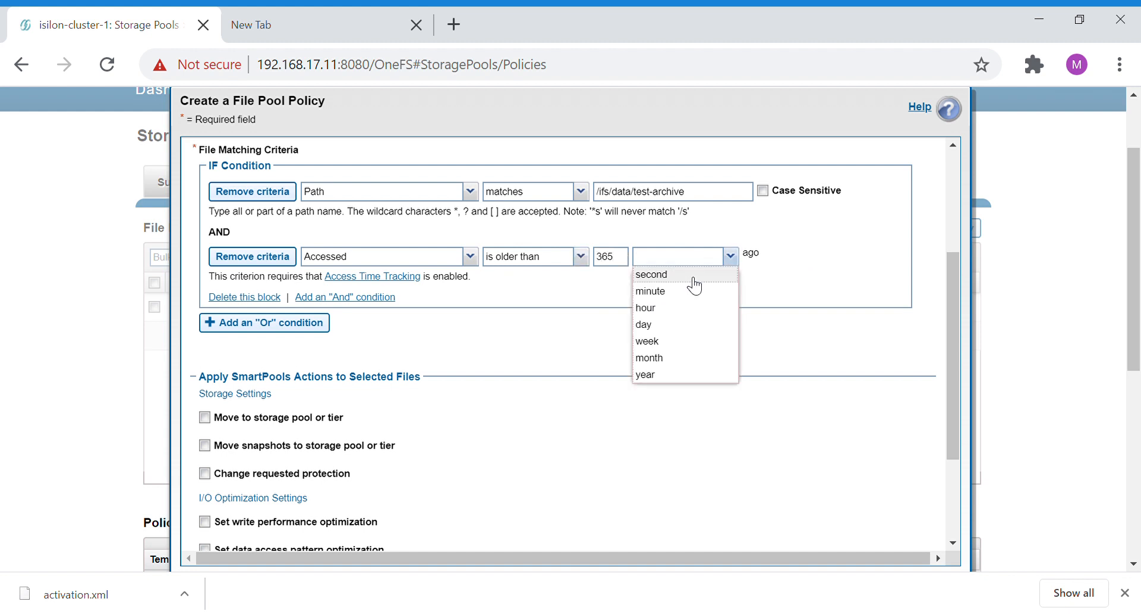
pyautogui.click(685, 324)
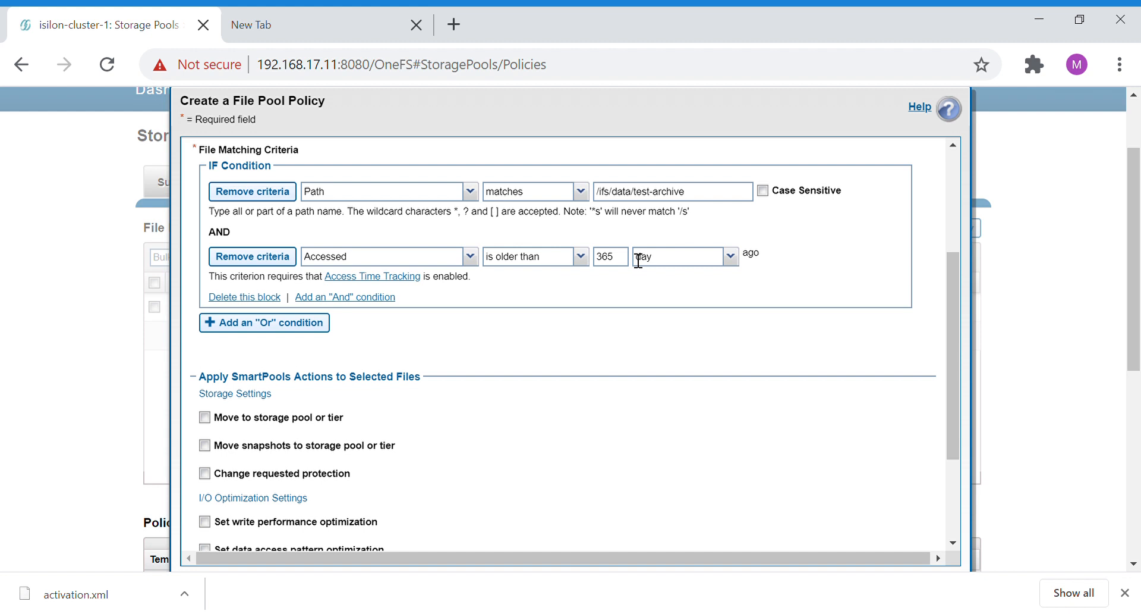
# Step: Review the SmartPools and CloudPools actions for the selected files, and cancel the policy's creation
pyautogui.scroll(-2, 531, 282)
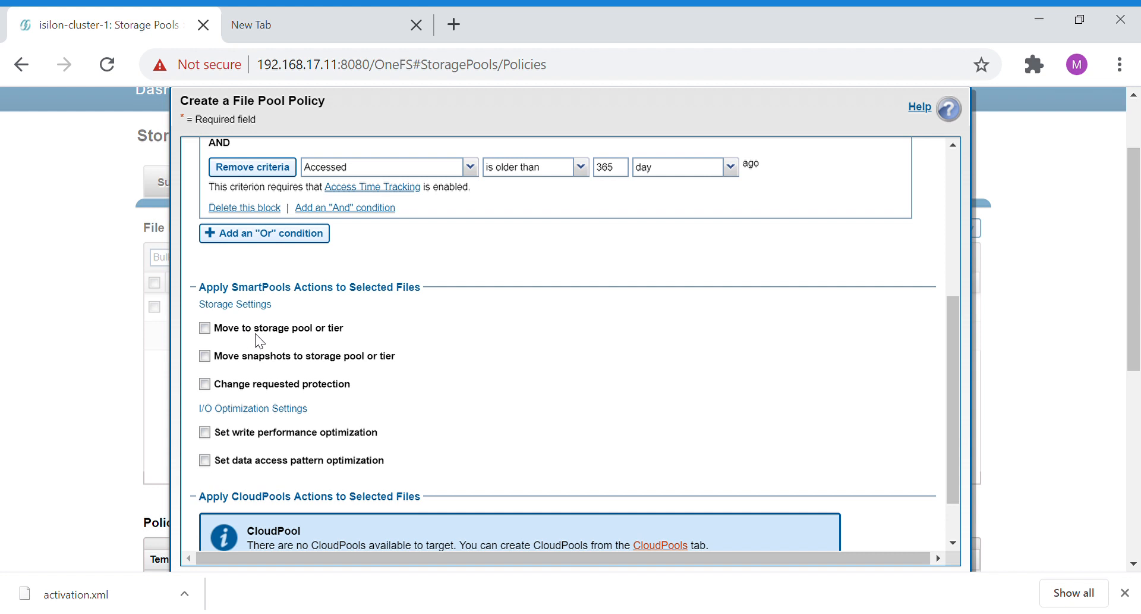
pyautogui.scroll(-1, 259, 339)
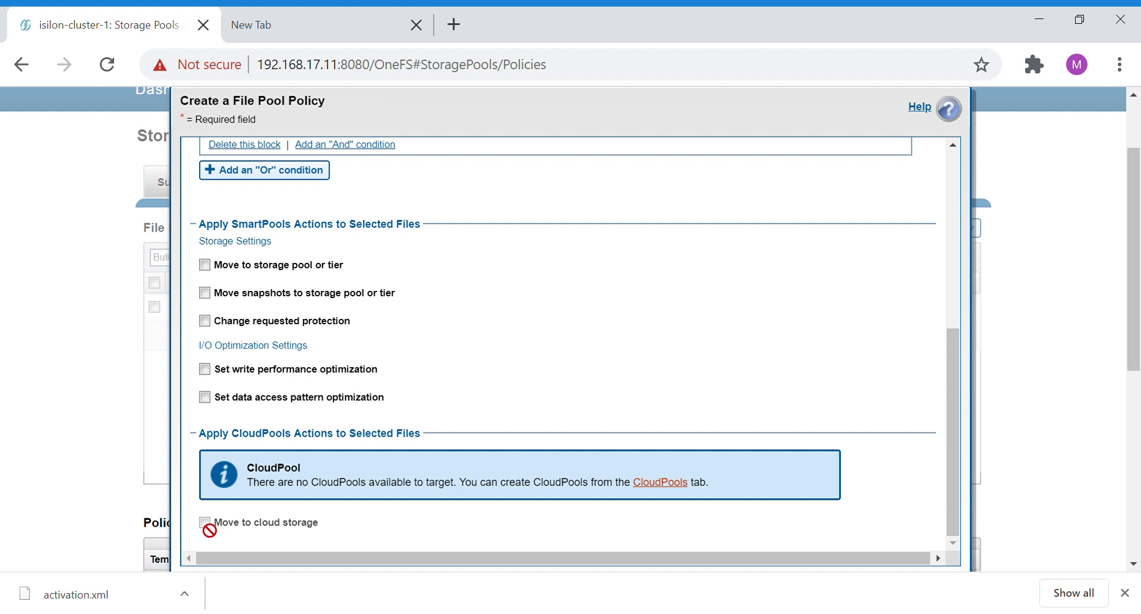
pyautogui.scroll(-1, 264, 513)
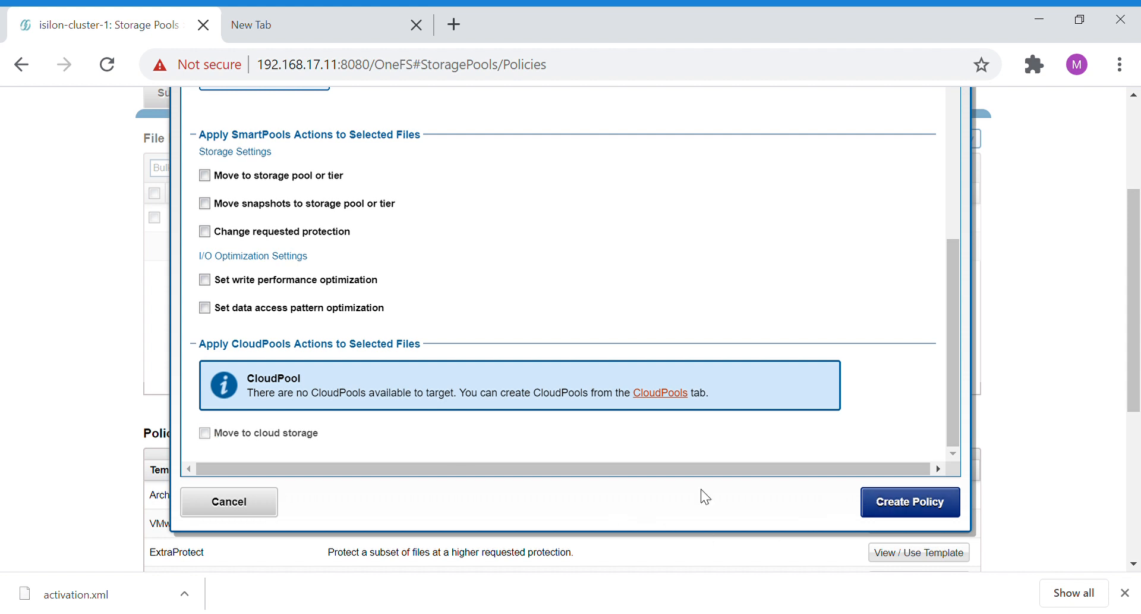
pyautogui.click(243, 505)
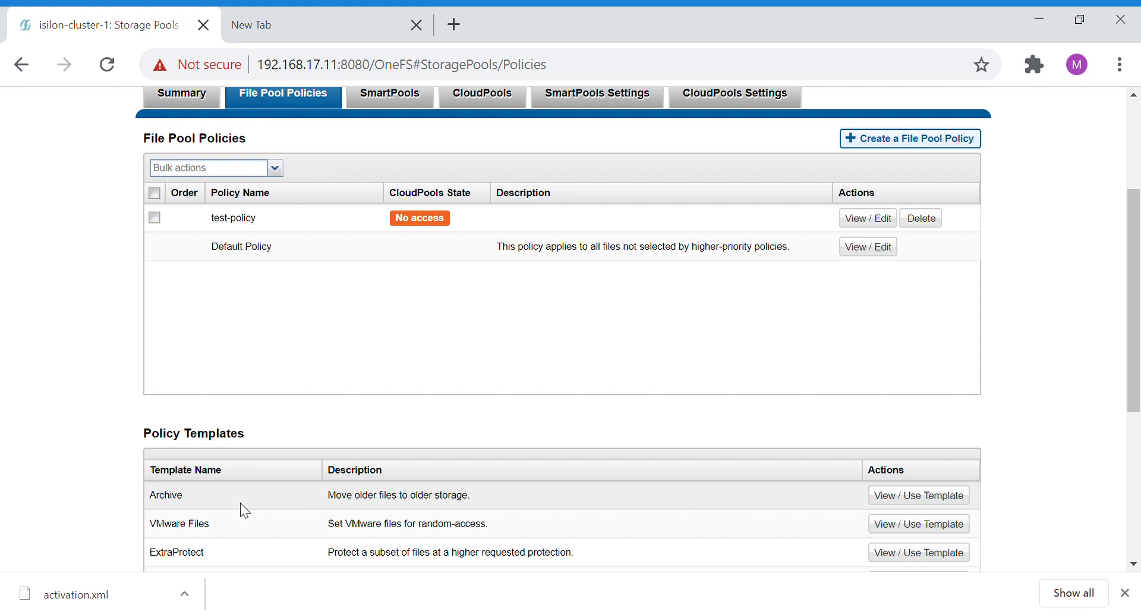
pyautogui.scroll(1, 307, 386)
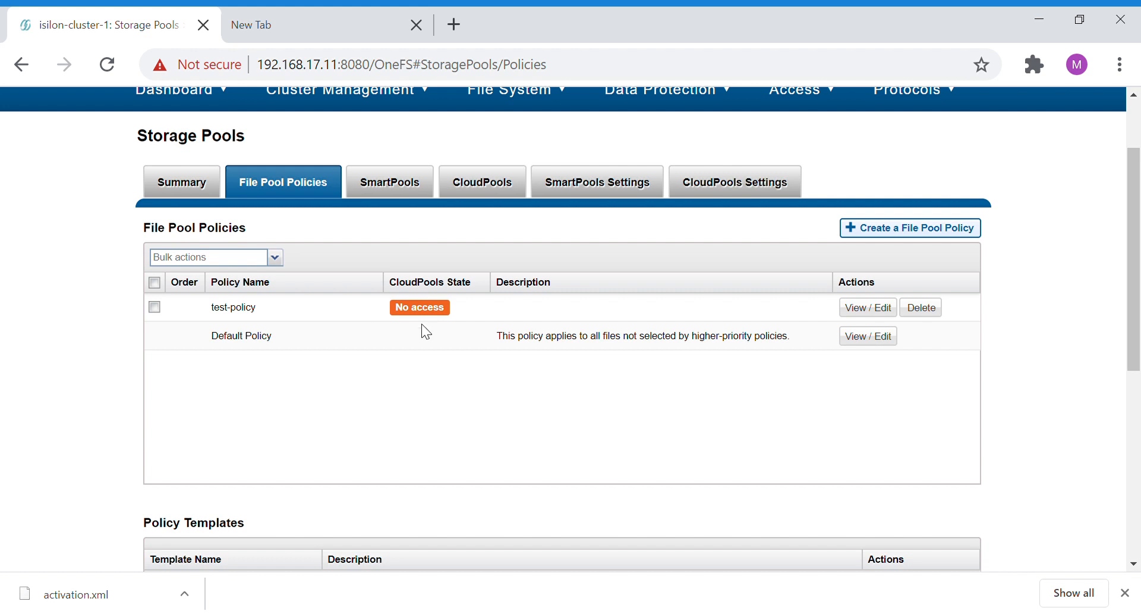
pyautogui.scroll(2, 1045, 444)
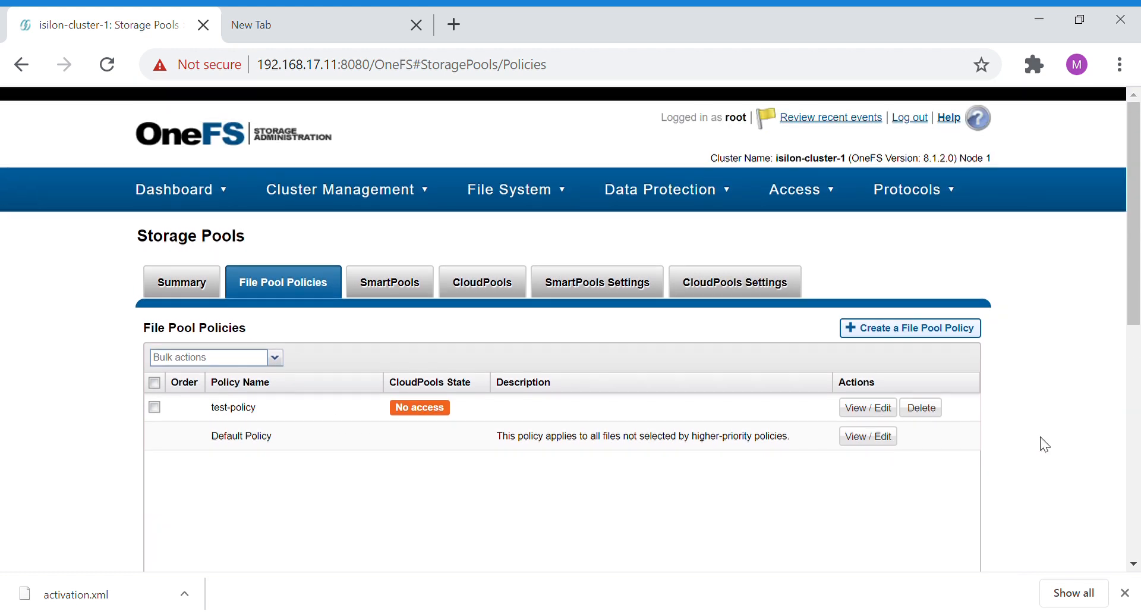